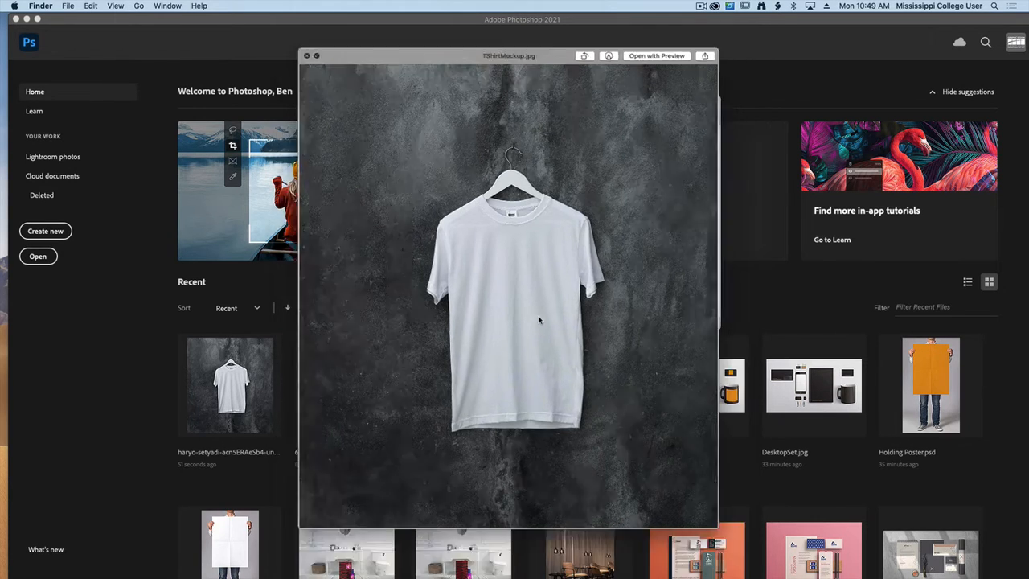
Step: Dismiss the image preview and open TShirtMockup.jpg in Photoshop, fitted to the window
{"action": "key", "text": "space"}
{"action": "left_click", "coordinate": [520, 298]}
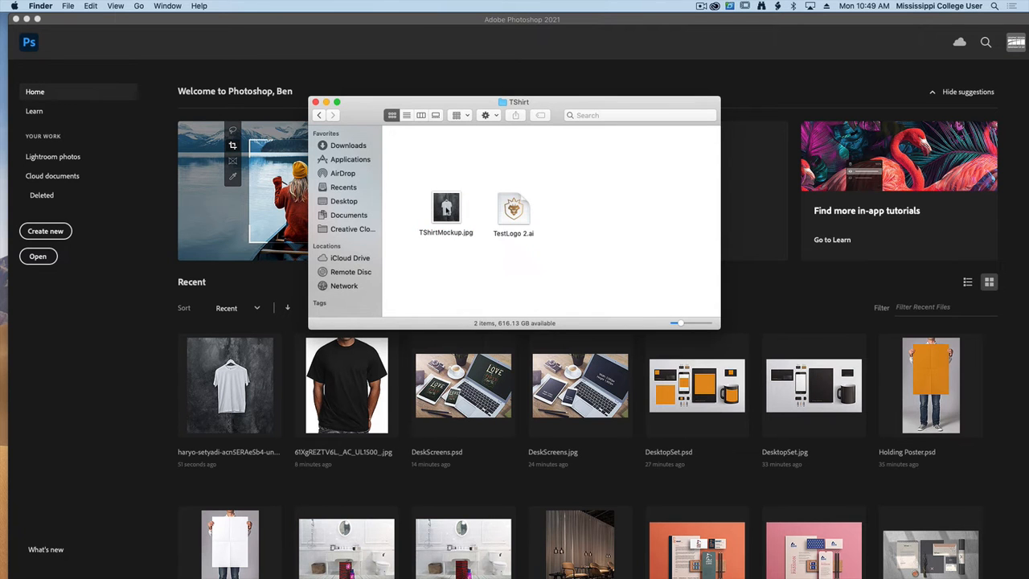
{"action": "left_click_drag", "start_coordinate": [446, 209], "coordinate": [492, 422]}
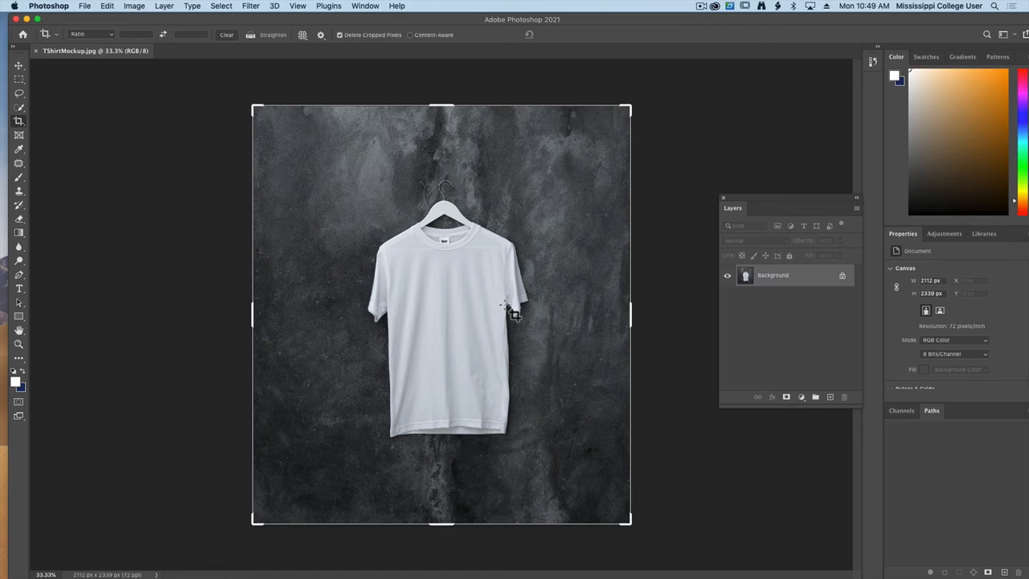
{"action": "key", "text": "super+0"}
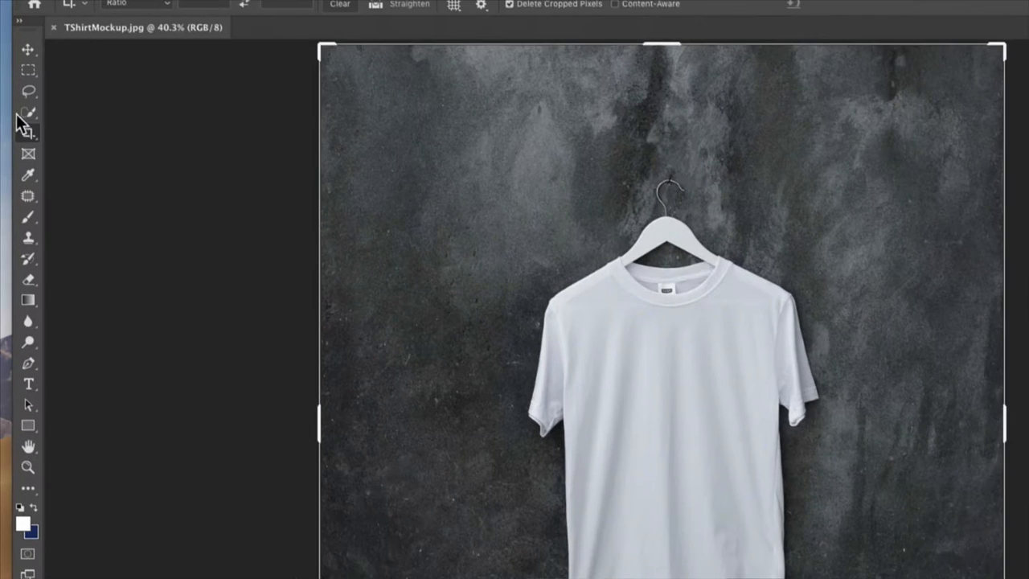
Step: Select the T-shirt and hanger automatically with Select Subject, using the Quick Selection tool, and check the selection edges
{"action": "left_click_drag", "start_coordinate": [18, 107], "coordinate": [74, 130]}
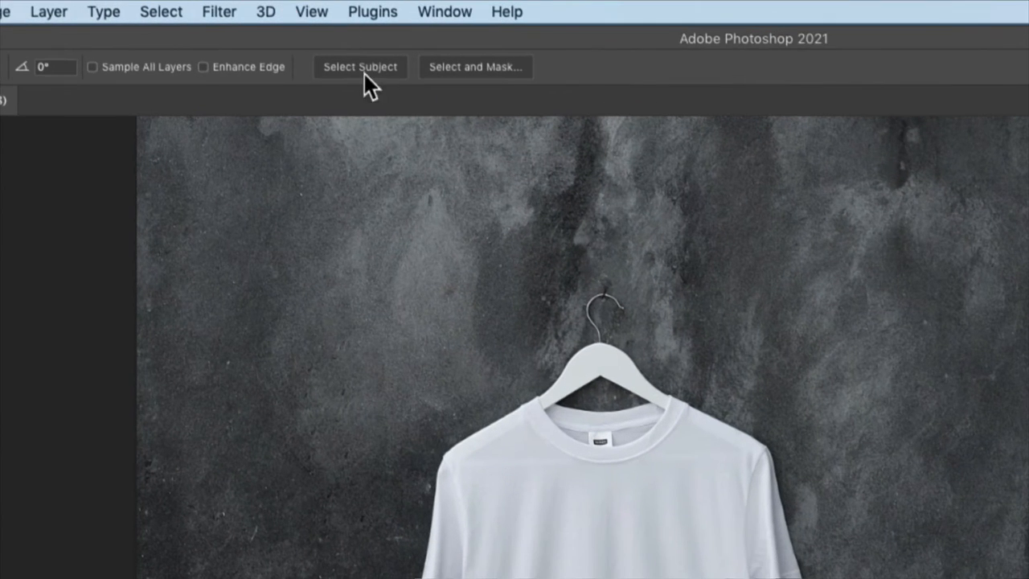
{"action": "left_click", "coordinate": [351, 67]}
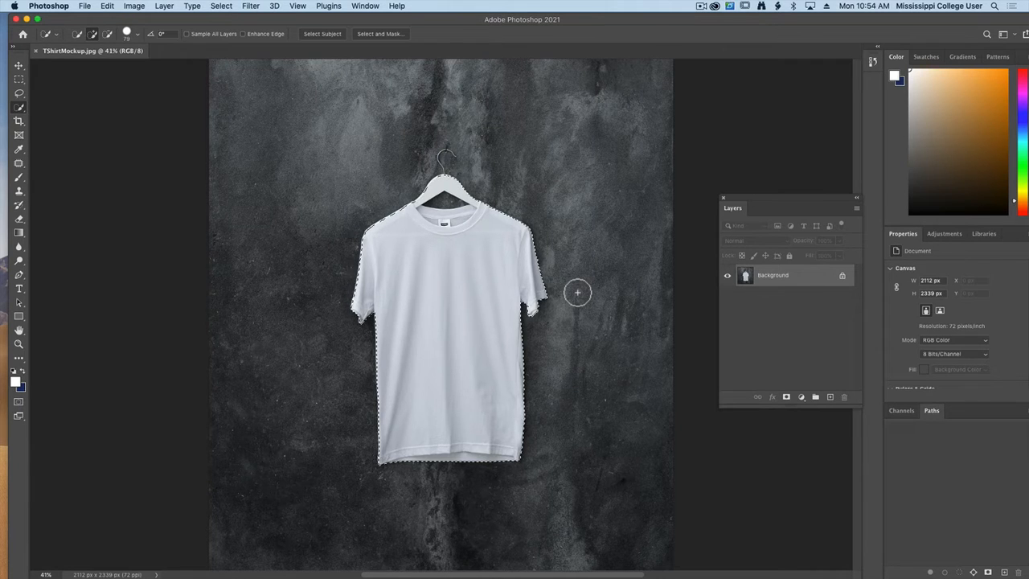
{"action": "key", "text": "super+equal"}
{"action": "key", "text": "super+equal"}
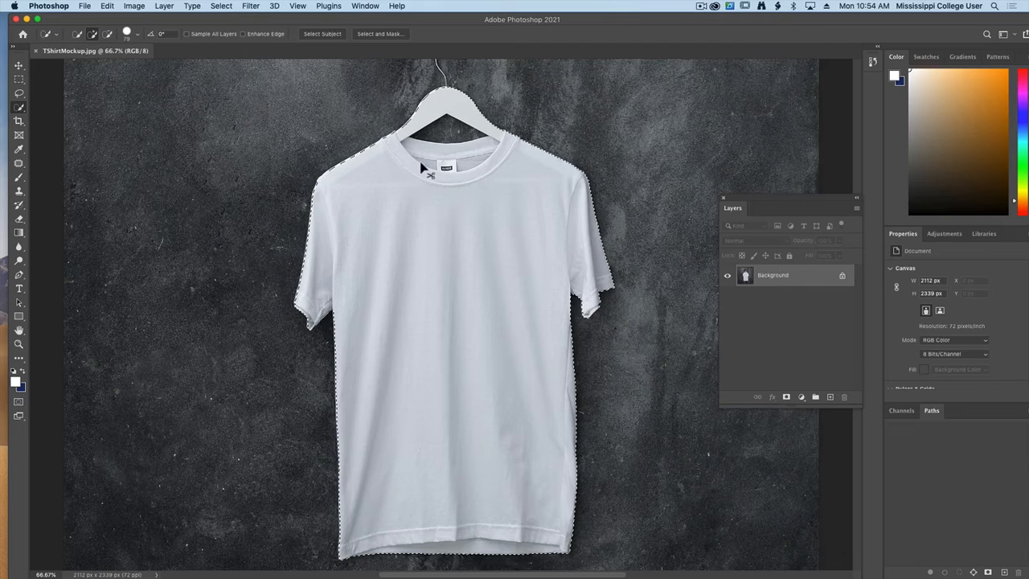
{"action": "key", "text": "super+minus"}
{"action": "scroll", "coordinate": [426, 165], "scroll_direction": "down", "scroll_amount": 2}
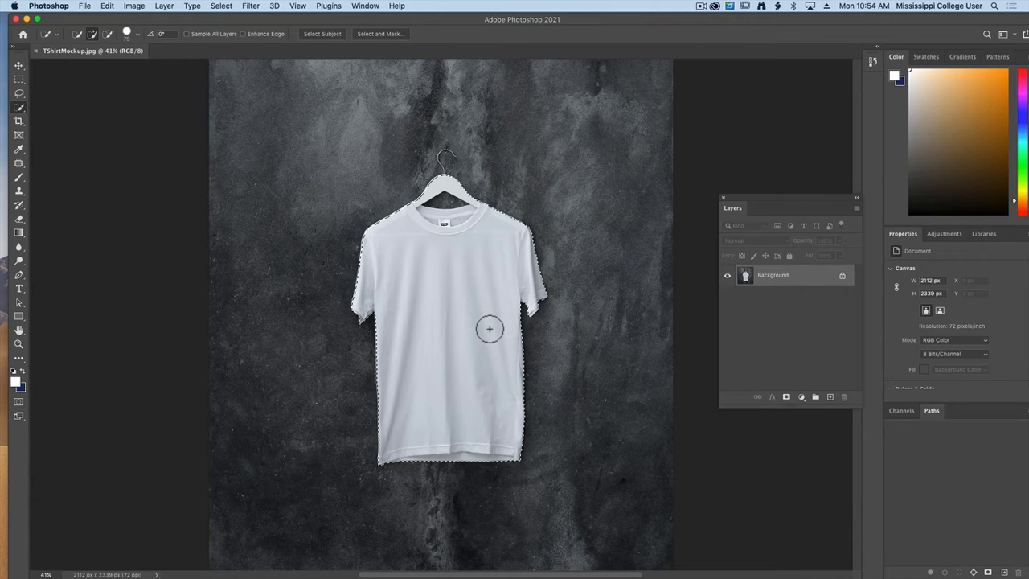
Step: Add a Hue/Saturation adjustment layer masked to the shirt selection
{"action": "left_click_drag", "start_coordinate": [772, 198], "coordinate": [714, 197]}
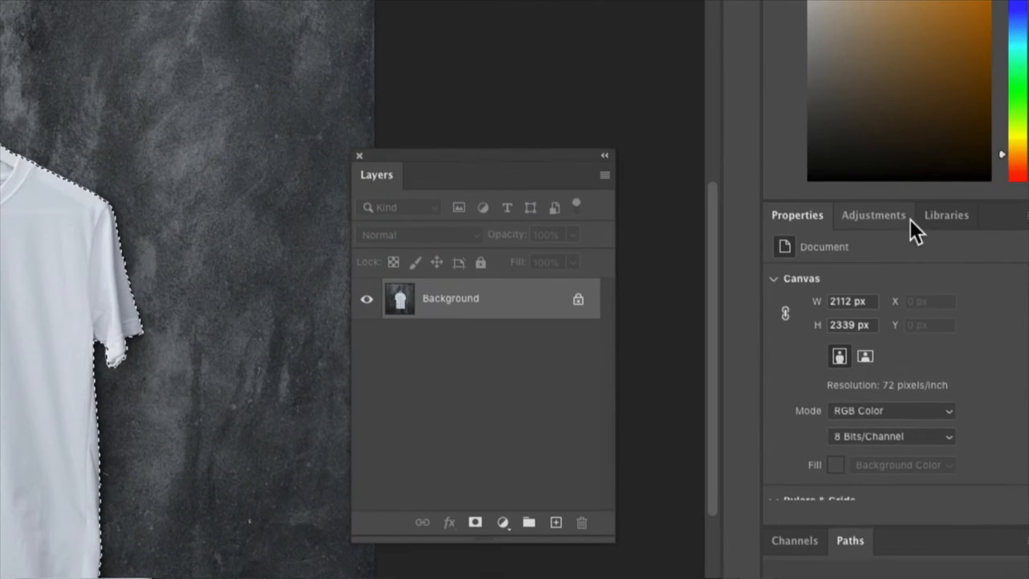
{"action": "left_click", "coordinate": [907, 225]}
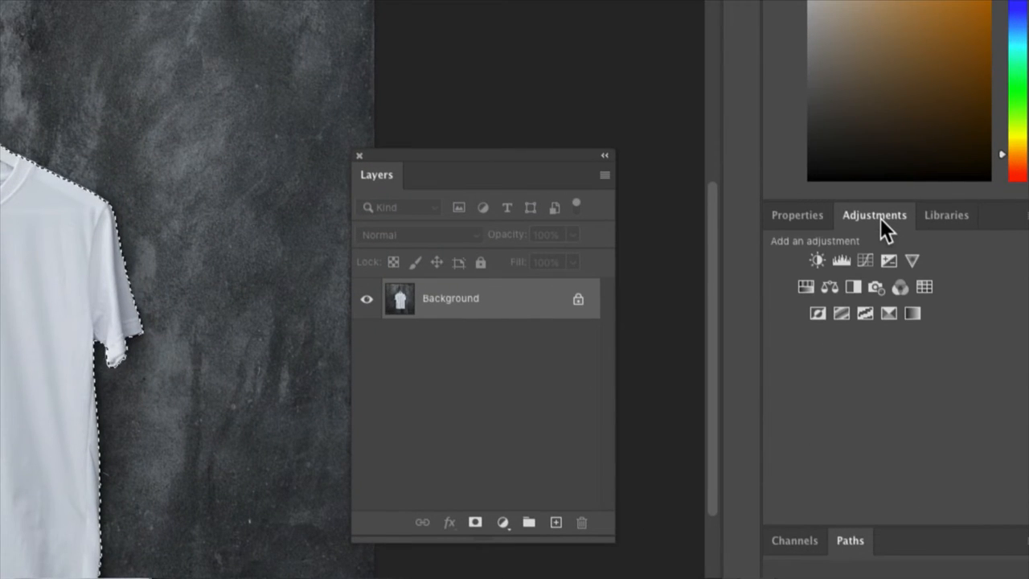
{"action": "left_click", "coordinate": [805, 287]}
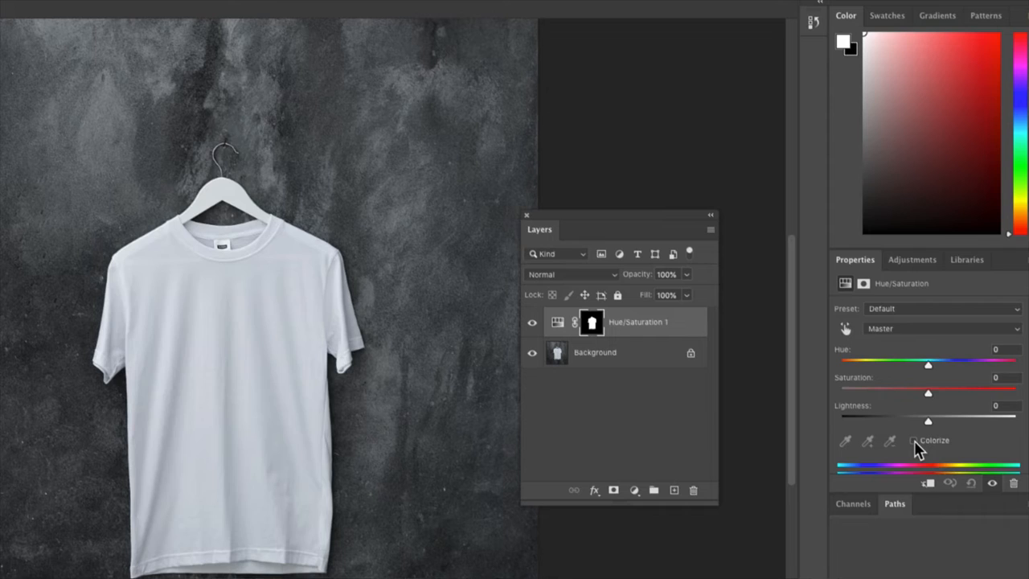
Step: Colorize the shirt with hue 206, saturation 58 and lightness -45, and set the adjustment layer's blend mode to Multiply
{"action": "left_click", "coordinate": [914, 440]}
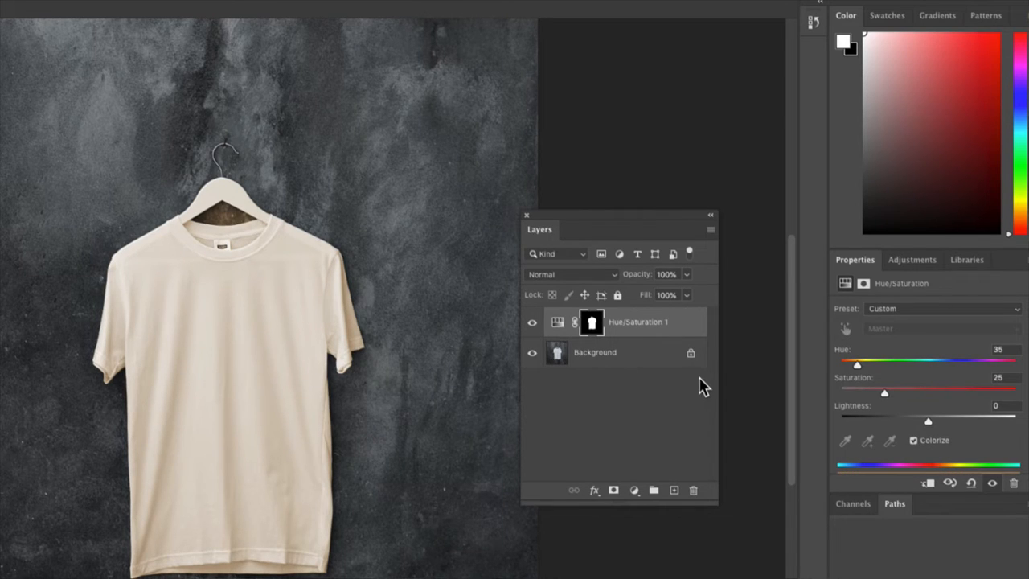
{"action": "left_click_drag", "start_coordinate": [884, 369], "coordinate": [890, 419]}
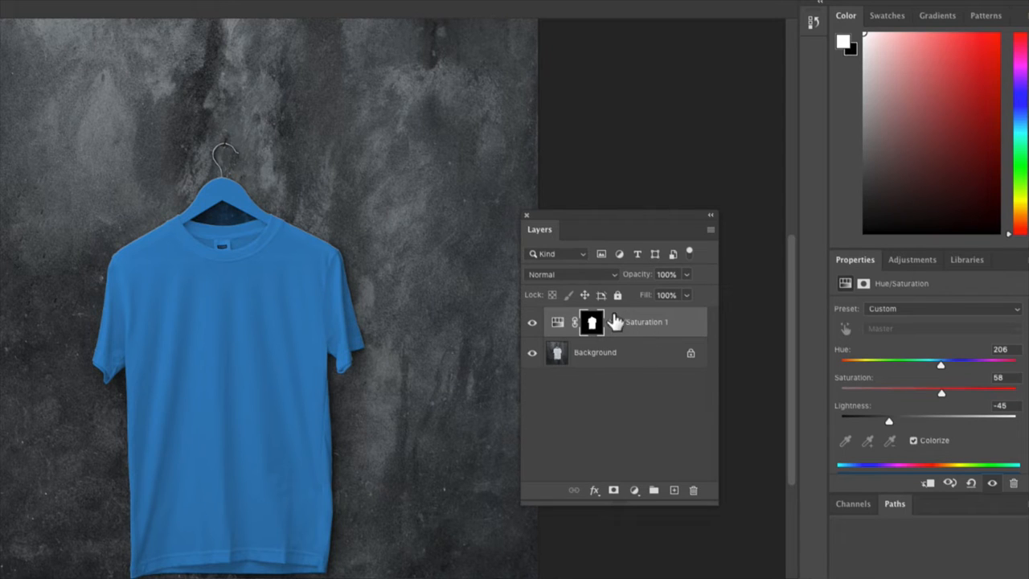
{"action": "left_click", "coordinate": [568, 277]}
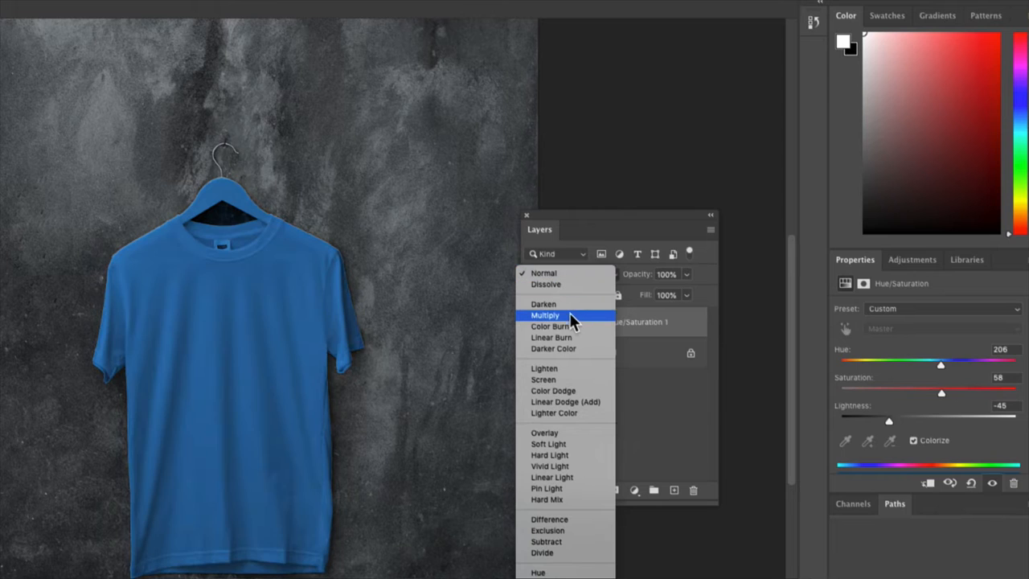
{"action": "left_click", "coordinate": [571, 315]}
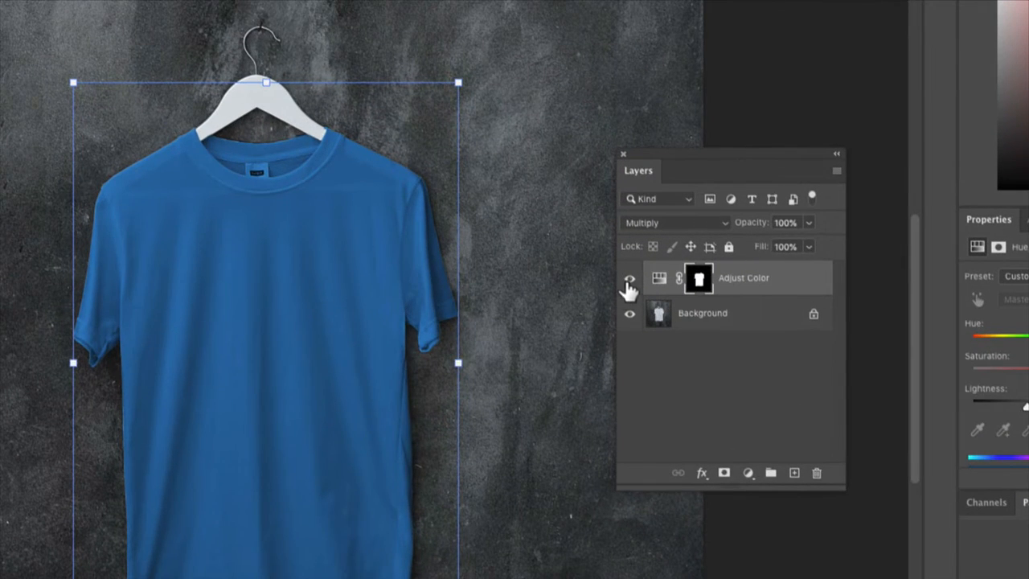
Step: Compare the shirt with the color adjustment layer hidden and shown, and preview other blend modes while keeping Multiply
{"action": "left_click", "coordinate": [678, 270]}
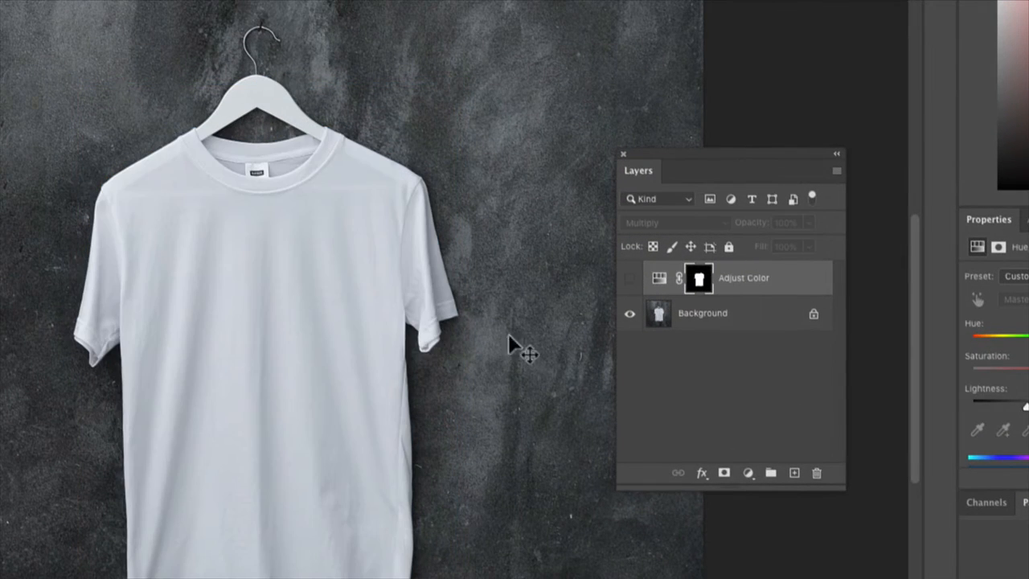
{"action": "left_click", "coordinate": [631, 281]}
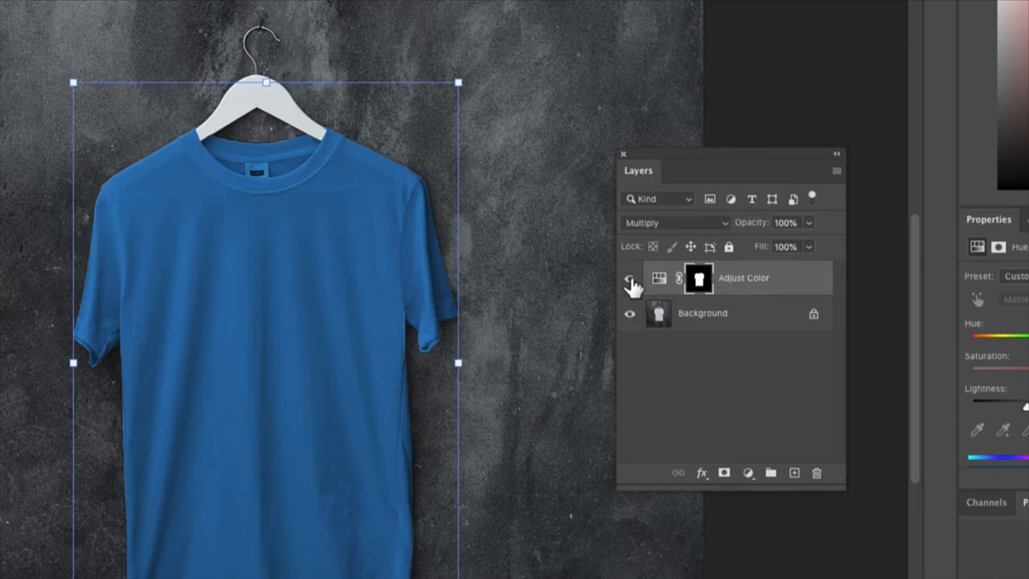
{"action": "left_click", "coordinate": [665, 225]}
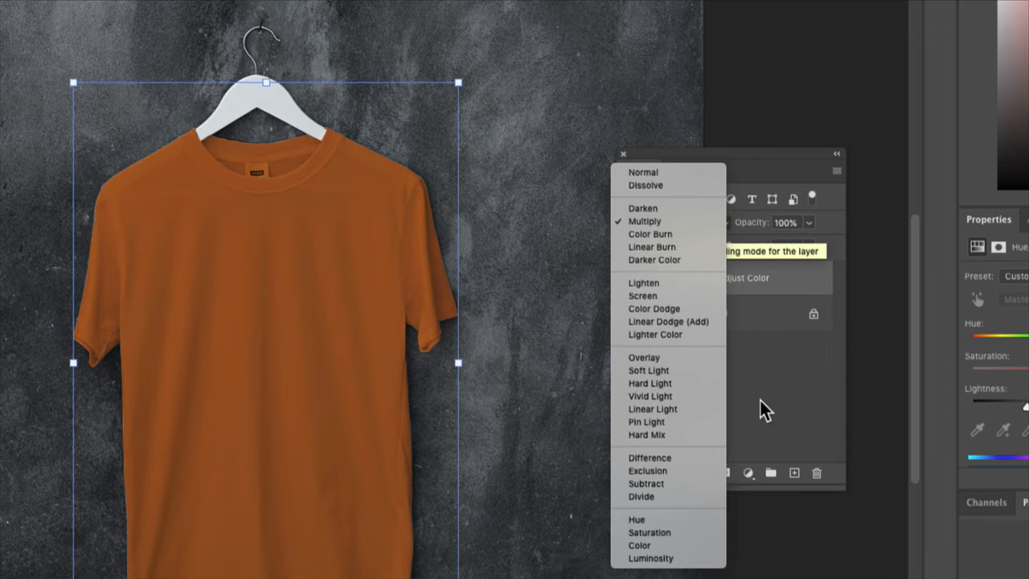
{"action": "left_click", "coordinate": [761, 400]}
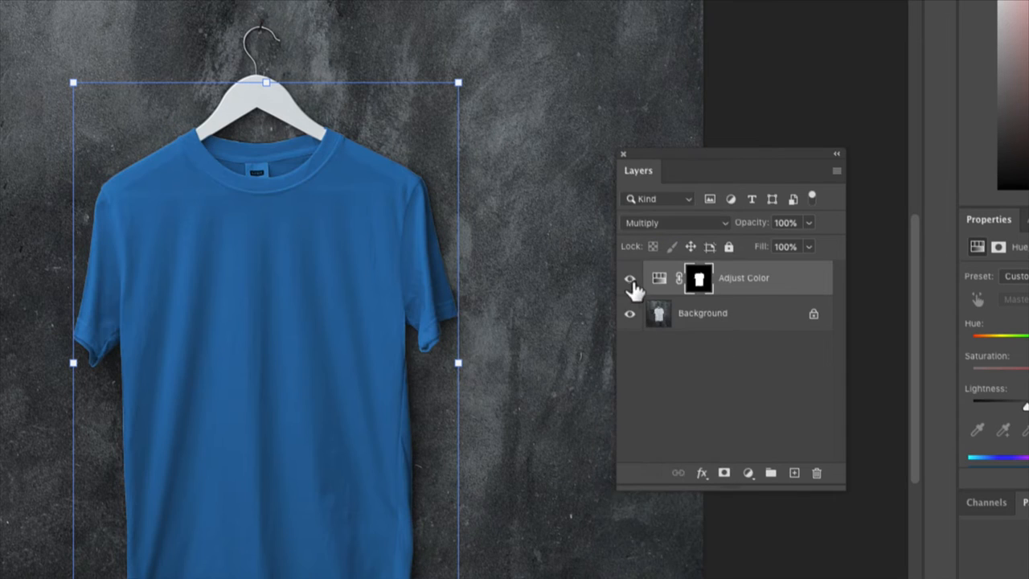
{"action": "left_click", "coordinate": [632, 282]}
{"action": "left_click", "coordinate": [632, 281]}
{"action": "left_click", "coordinate": [655, 226]}
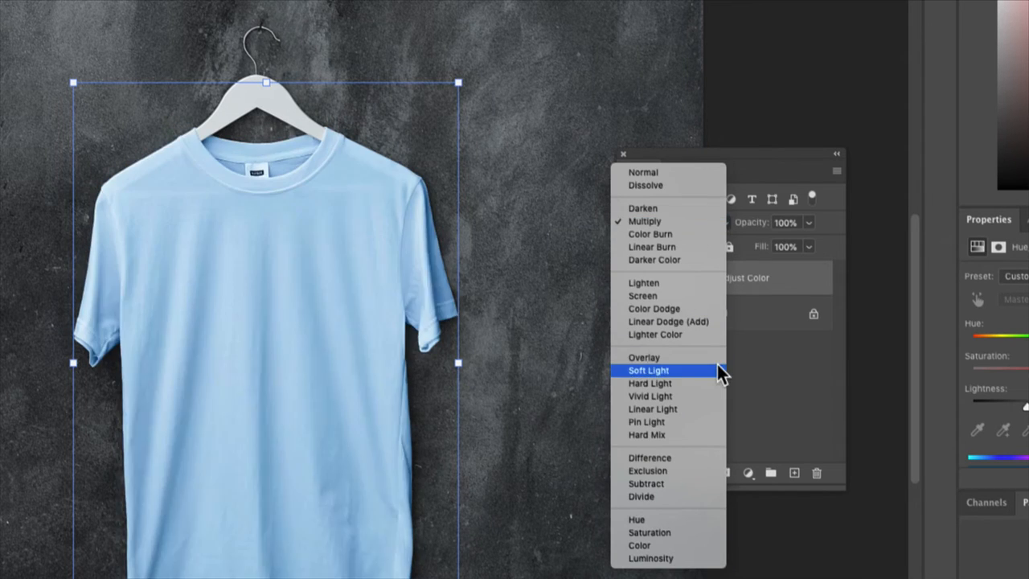
{"action": "left_click", "coordinate": [766, 388]}
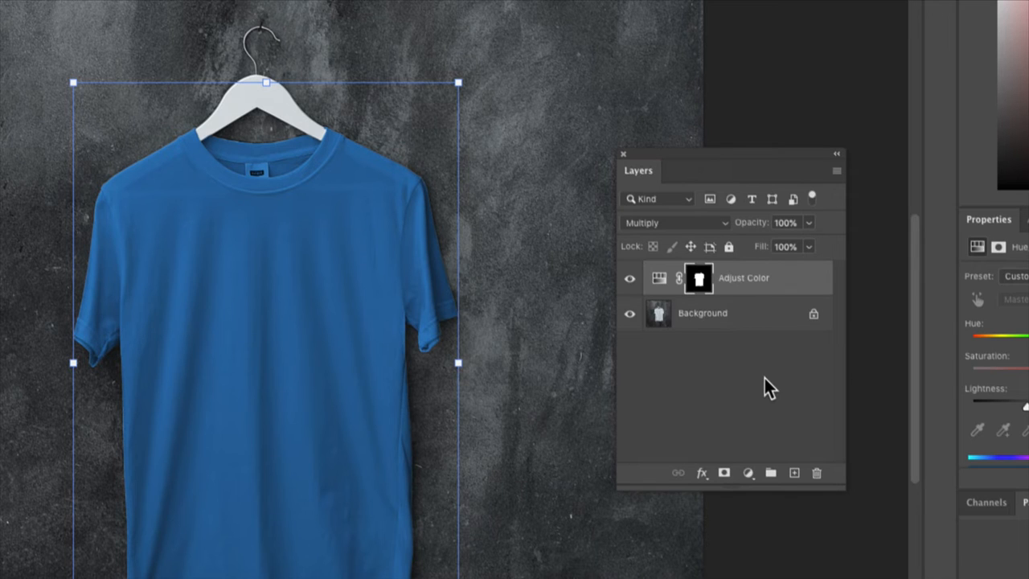
{"action": "left_click", "coordinate": [630, 279]}
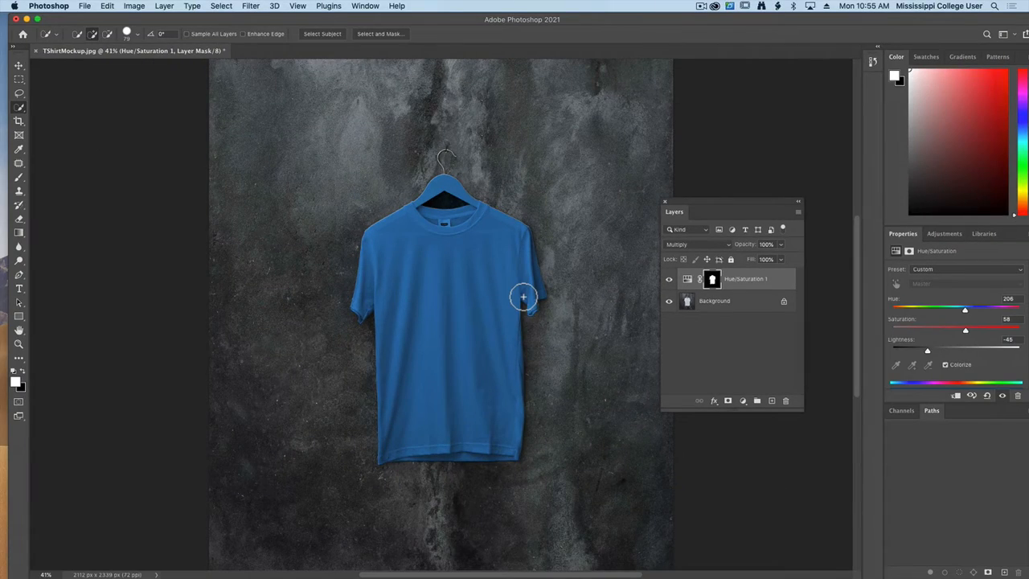
Step: Paint black with the Brush on the Hue/Saturation layer mask to remove the blue from the hanger's left arm and upper part
{"action": "key", "text": "super+equal"}
{"action": "key", "text": "super+equal"}
{"action": "key", "text": "super+equal"}
{"action": "key", "text": "super+equal"}
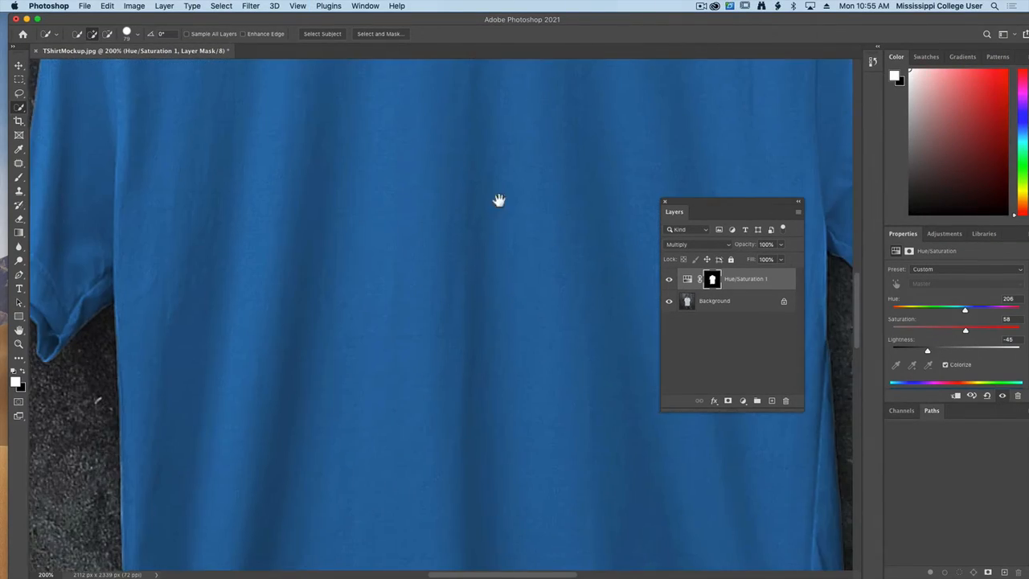
{"action": "left_click_drag", "start_coordinate": [498, 200], "coordinate": [570, 379]}
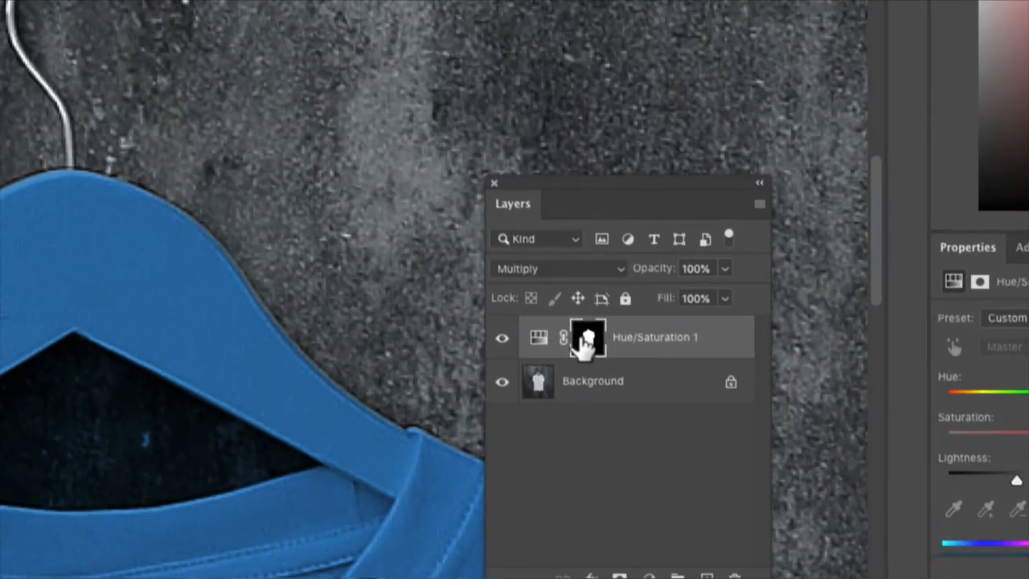
{"action": "left_click", "coordinate": [634, 312]}
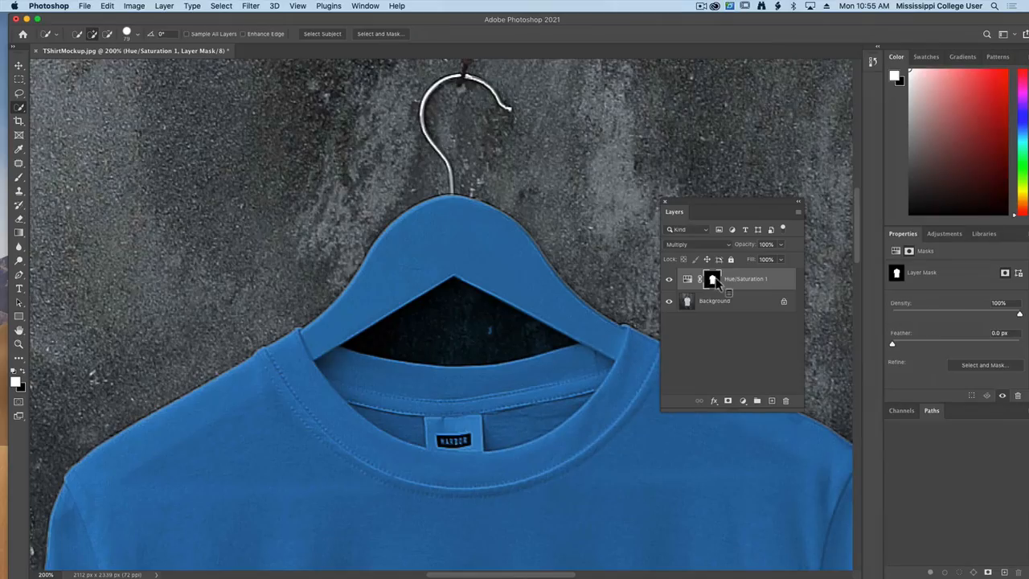
{"action": "left_click", "coordinate": [19, 178]}
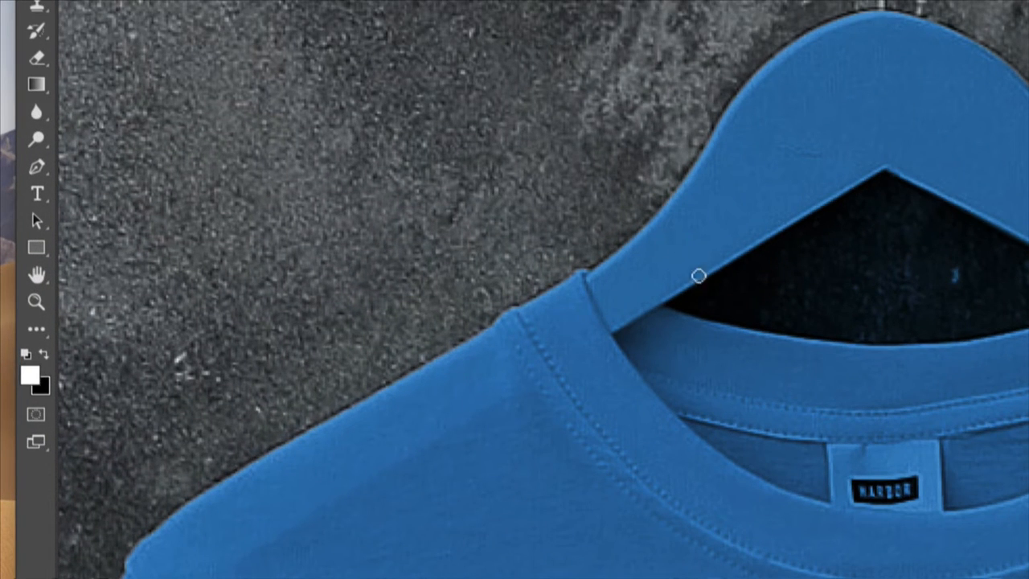
{"action": "mouse_move", "coordinate": [604, 233]}
{"action": "left_mouse_down"}
{"action": "mouse_move", "coordinate": [631, 238]}
{"action": "mouse_move", "coordinate": [607, 232]}
{"action": "left_mouse_up"}
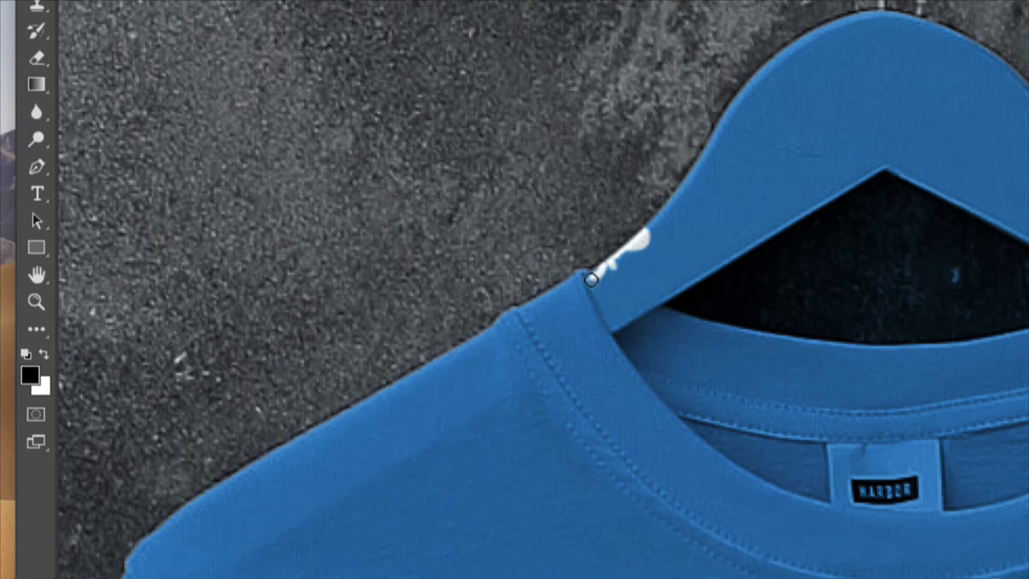
{"action": "mouse_move", "coordinate": [597, 297]}
{"action": "left_mouse_down"}
{"action": "mouse_move", "coordinate": [612, 331]}
{"action": "mouse_move", "coordinate": [661, 300]}
{"action": "mouse_move", "coordinate": [684, 309]}
{"action": "mouse_move", "coordinate": [665, 298]}
{"action": "mouse_move", "coordinate": [620, 304]}
{"action": "mouse_move", "coordinate": [622, 317]}
{"action": "mouse_move", "coordinate": [660, 279]}
{"action": "mouse_move", "coordinate": [617, 315]}
{"action": "mouse_move", "coordinate": [610, 290]}
{"action": "left_mouse_up"}
{"action": "mouse_move", "coordinate": [603, 287]}
{"action": "left_mouse_down"}
{"action": "mouse_move", "coordinate": [698, 305]}
{"action": "mouse_move", "coordinate": [639, 272]}
{"action": "mouse_move", "coordinate": [721, 144]}
{"action": "mouse_move", "coordinate": [973, 45]}
{"action": "mouse_move", "coordinate": [820, 140]}
{"action": "mouse_move", "coordinate": [682, 262]}
{"action": "mouse_move", "coordinate": [635, 259]}
{"action": "left_mouse_up"}
{"action": "key", "text": "bracketright"}
{"action": "key", "text": "bracketright"}
{"action": "key", "text": "bracketright"}
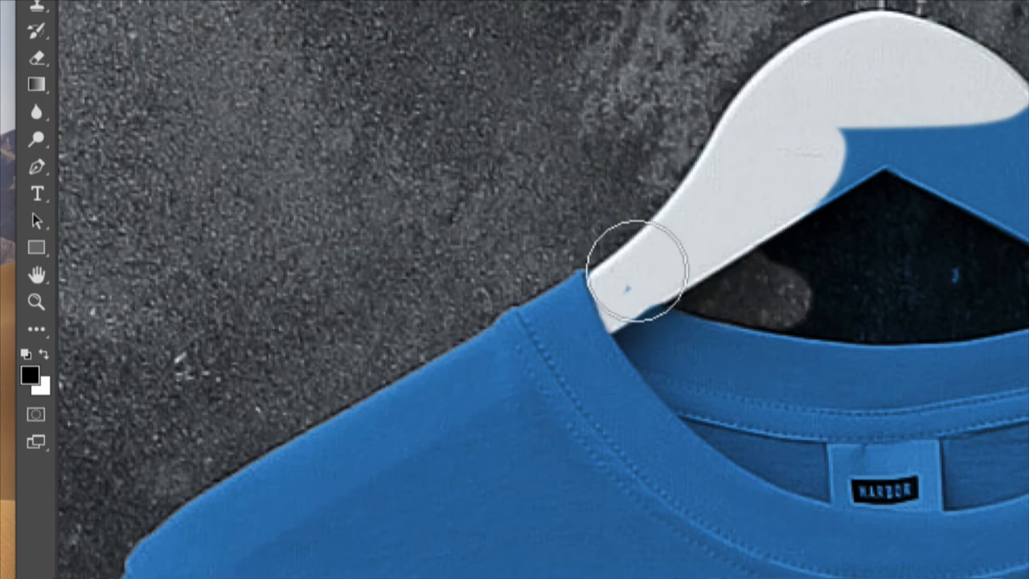
Step: Mask out the blue on the rest of the hanger, down to the right side of the collar, with a smaller brush
{"action": "scroll", "coordinate": [670, 156], "scroll_direction": "right", "scroll_amount": 10}
{"action": "mouse_move", "coordinate": [671, 156]}
{"action": "left_mouse_down"}
{"action": "mouse_move", "coordinate": [690, 238]}
{"action": "mouse_move", "coordinate": [444, 270]}
{"action": "mouse_move", "coordinate": [550, 321]}
{"action": "mouse_move", "coordinate": [815, 232]}
{"action": "mouse_move", "coordinate": [602, 225]}
{"action": "mouse_move", "coordinate": [457, 289]}
{"action": "left_mouse_up"}
{"action": "key", "text": "bracketleft"}
{"action": "key", "text": "bracketleft"}
{"action": "key", "text": "bracketleft"}
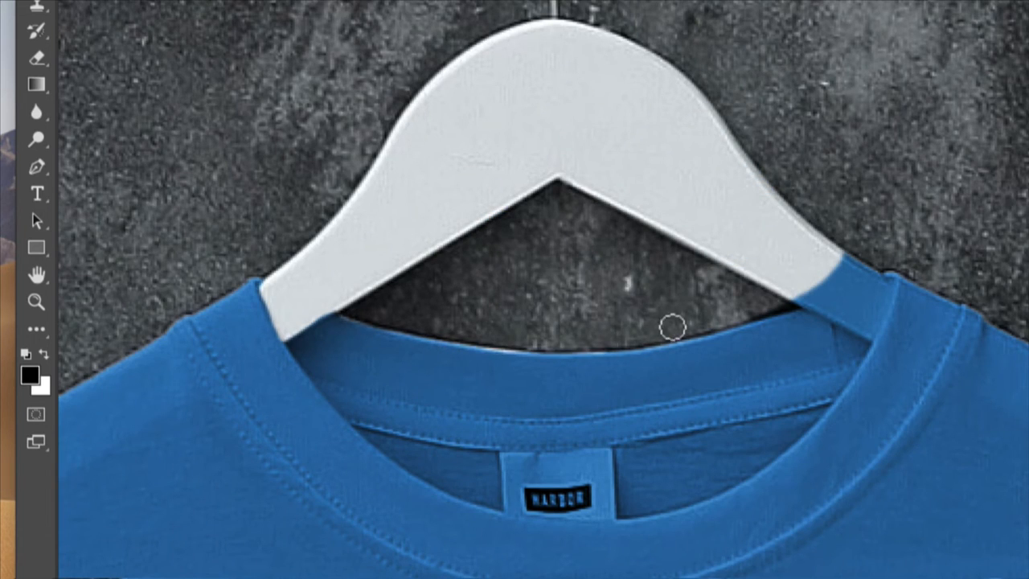
{"action": "mouse_move", "coordinate": [760, 305]}
{"action": "left_mouse_down"}
{"action": "mouse_move", "coordinate": [844, 271]}
{"action": "mouse_move", "coordinate": [880, 282]}
{"action": "mouse_move", "coordinate": [868, 326]}
{"action": "mouse_move", "coordinate": [822, 311]}
{"action": "mouse_move", "coordinate": [858, 293]}
{"action": "mouse_move", "coordinate": [866, 328]}
{"action": "mouse_move", "coordinate": [897, 274]}
{"action": "left_mouse_up"}
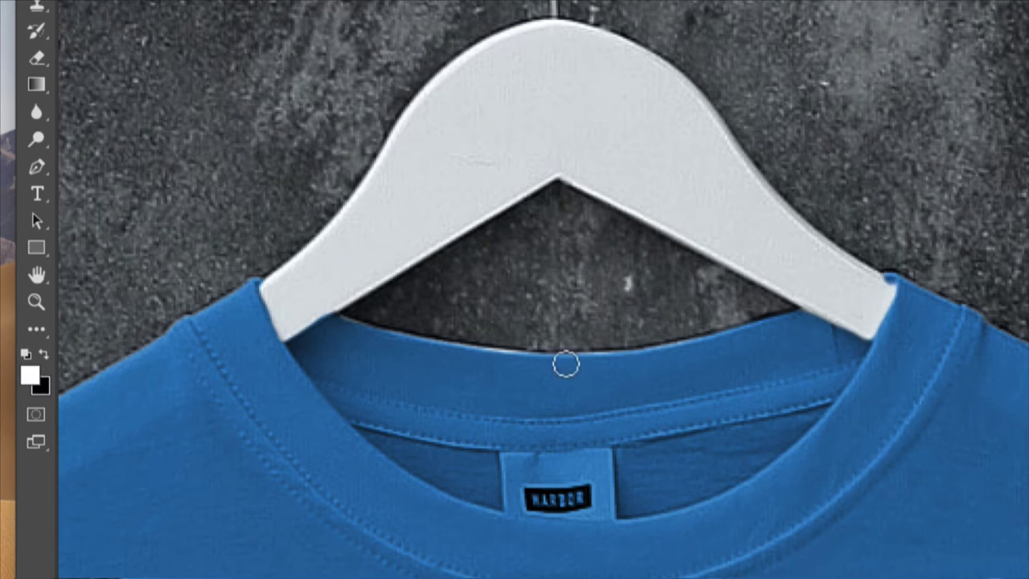
Step: Rename the Hue/Saturation layer as Adjust Color
{"action": "key", "text": "super+0"}
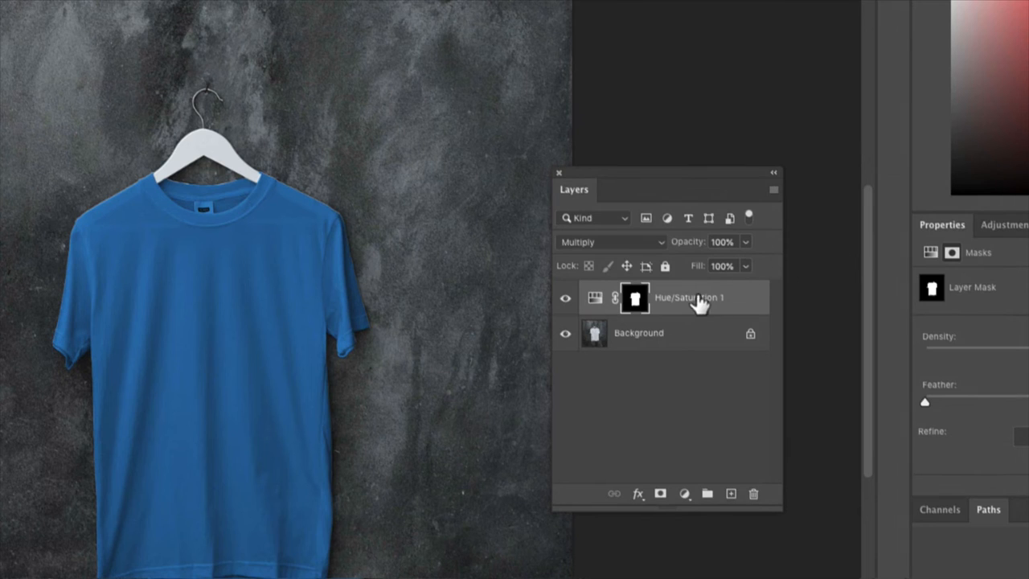
{"action": "double_click", "coordinate": [749, 279]}
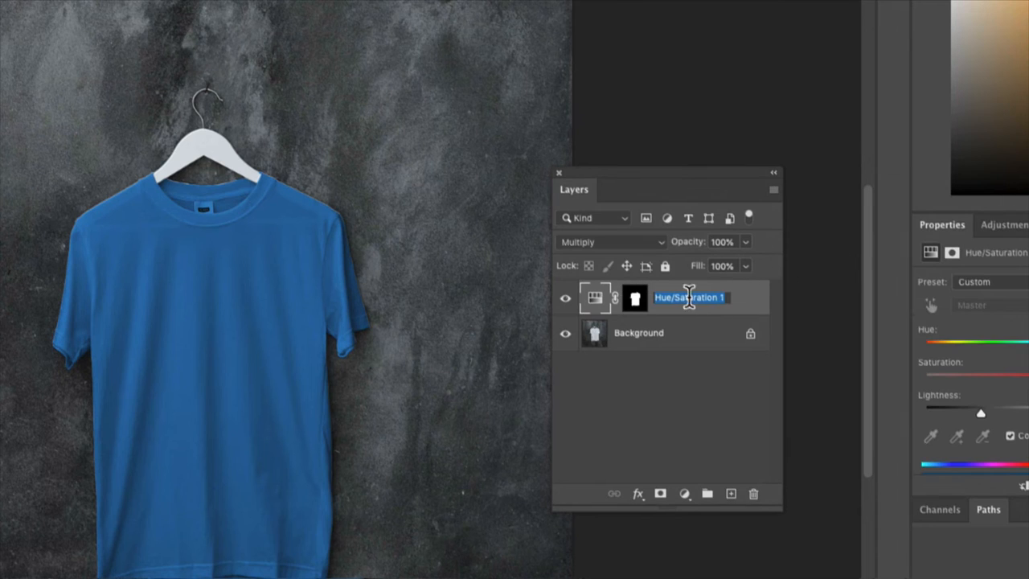
{"action": "type", "text": "Adjust "}
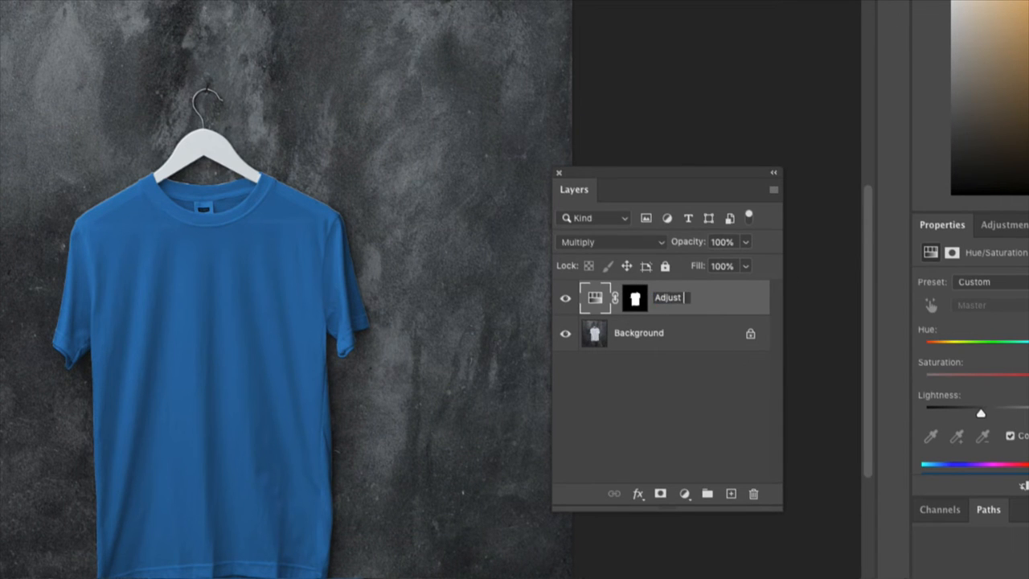
{"action": "type", "text": "Color"}
{"action": "key", "text": "Return"}
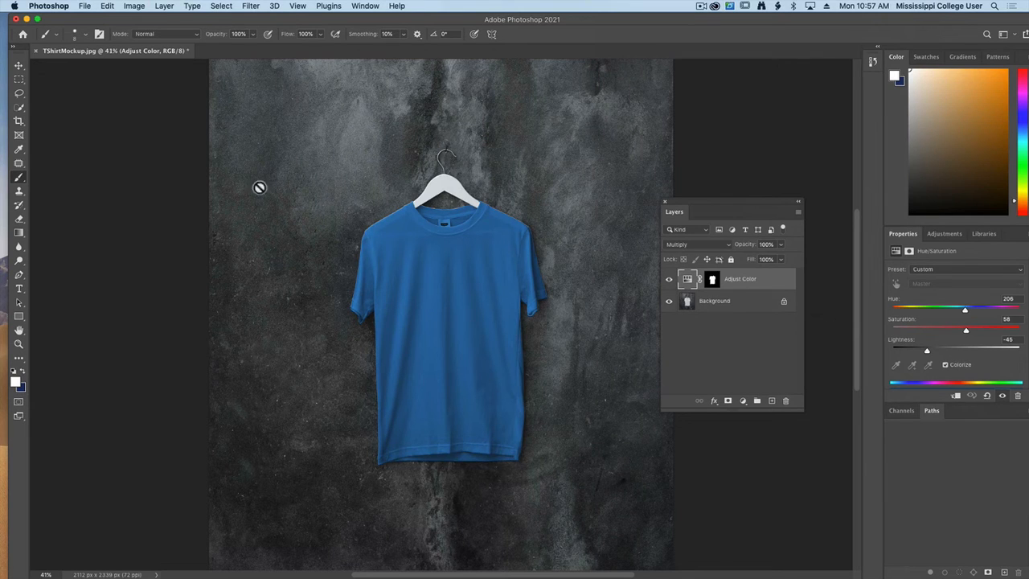
Step: Draw a white rectangle shape about 612 by 655 px over the front of the shirt
{"action": "left_click", "coordinate": [19, 317]}
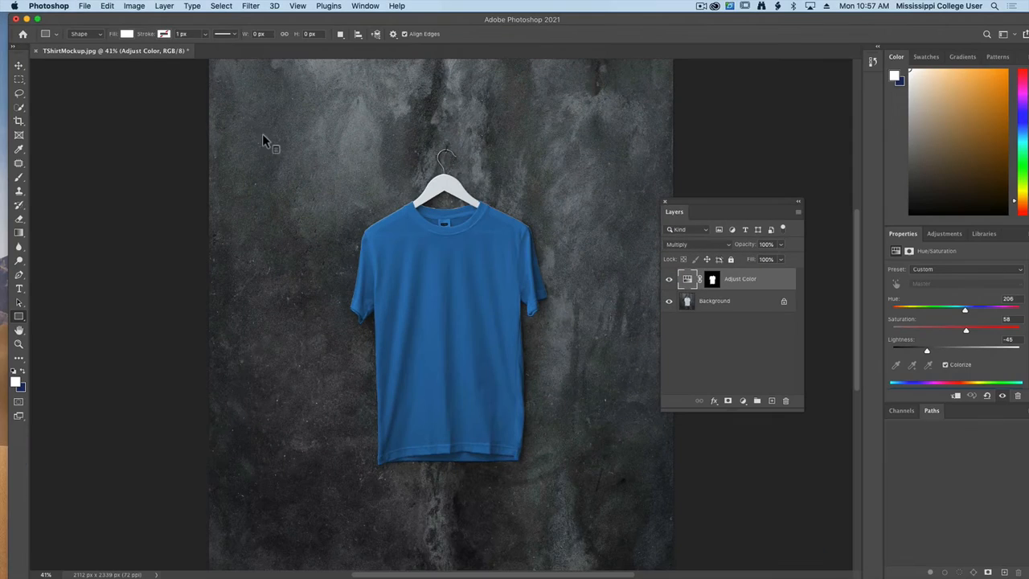
{"action": "left_click_drag", "start_coordinate": [381, 243], "coordinate": [520, 391]}
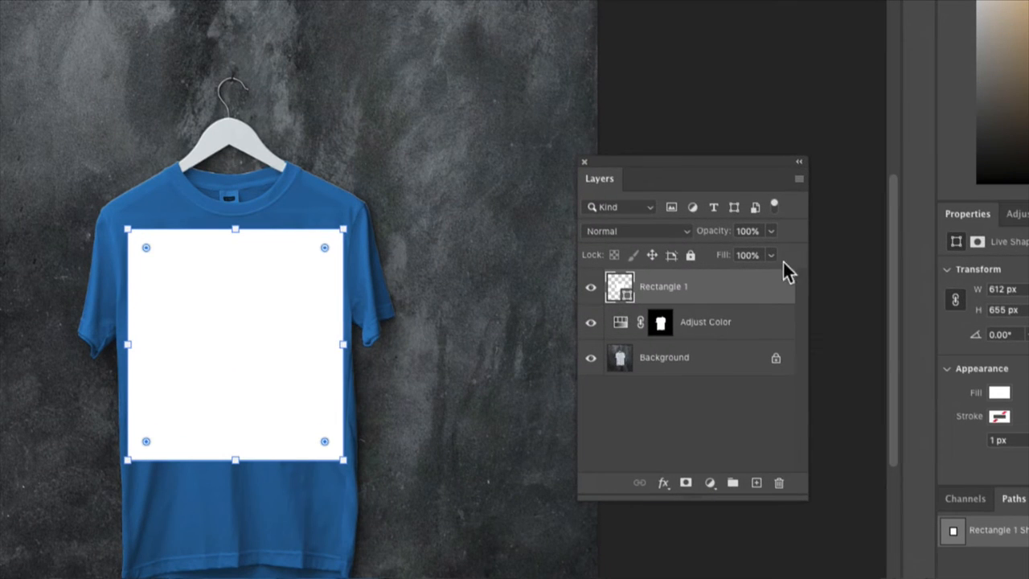
Step: Convert the white rectangle layer to a smart object and rename it as Place Graphic Here
{"action": "right_click", "coordinate": [725, 283]}
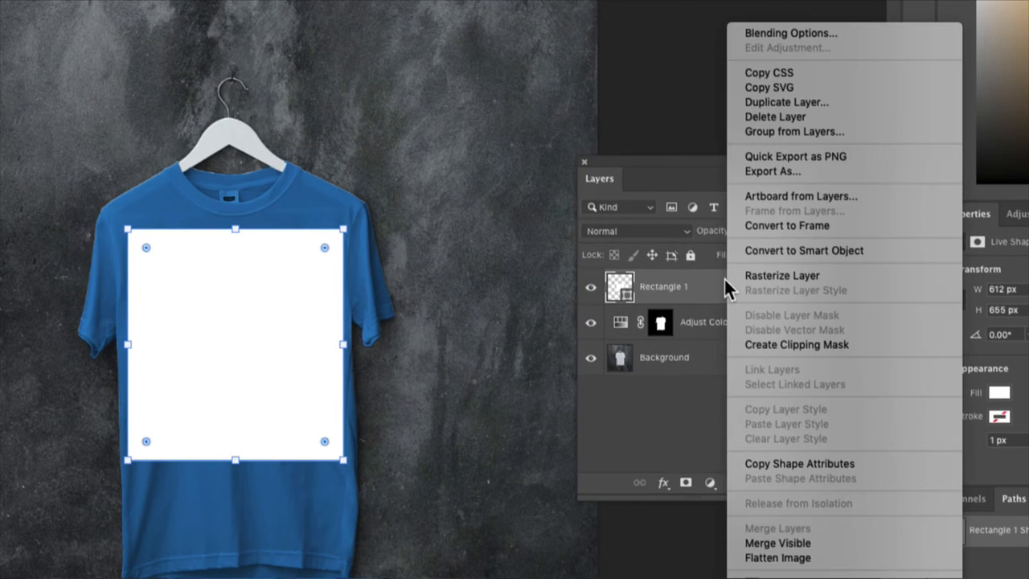
{"action": "left_click", "coordinate": [804, 250]}
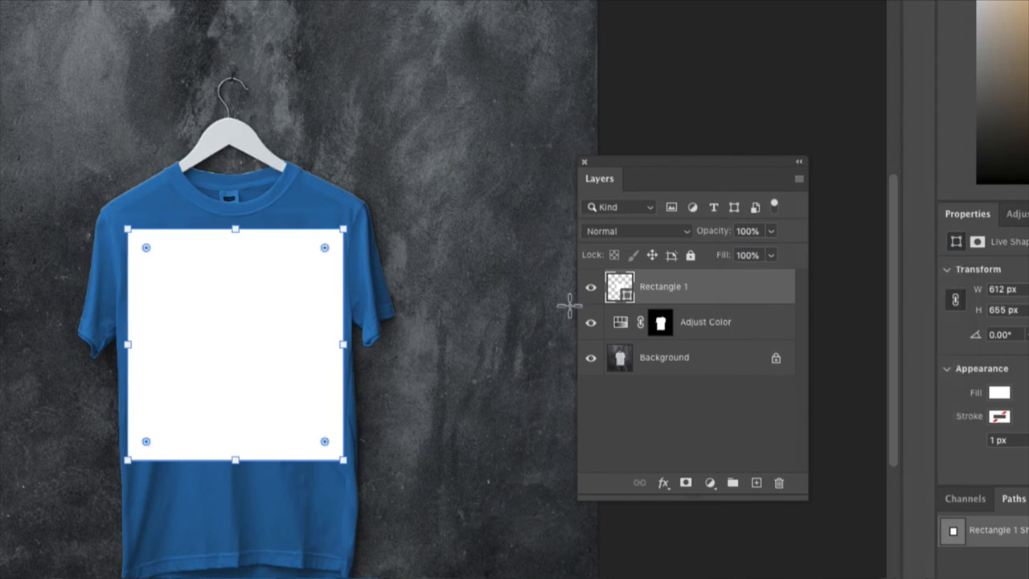
{"action": "double_click", "coordinate": [659, 290]}
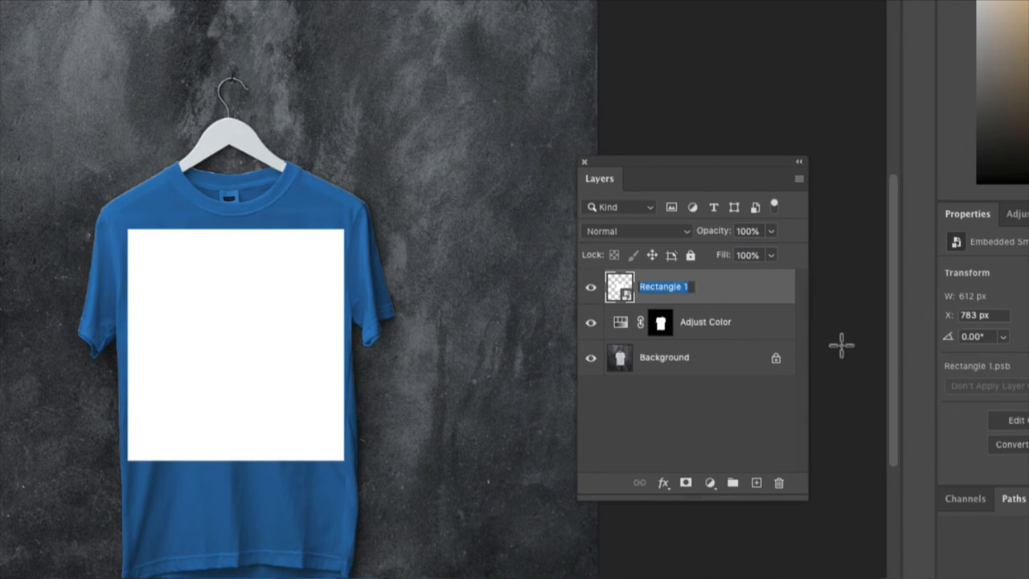
{"action": "type", "text": "Place Graphic Here"}
{"action": "key", "text": "Return"}
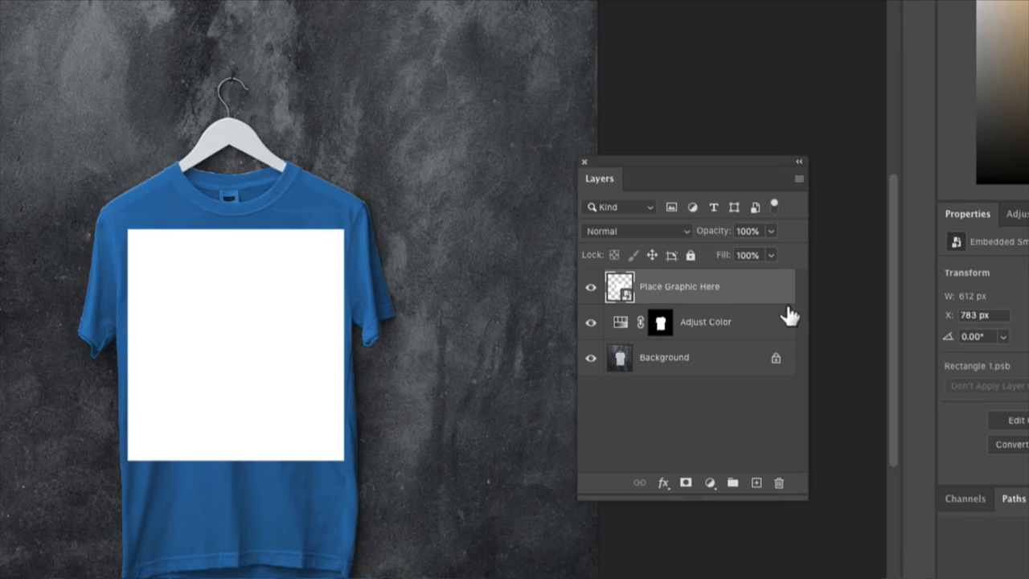
Step: Place TestLogo.ai as an embedded graphic inside the Place Graphic Here smart object and enlarge it to about 408 by 489 px
{"action": "double_click", "coordinate": [619, 296]}
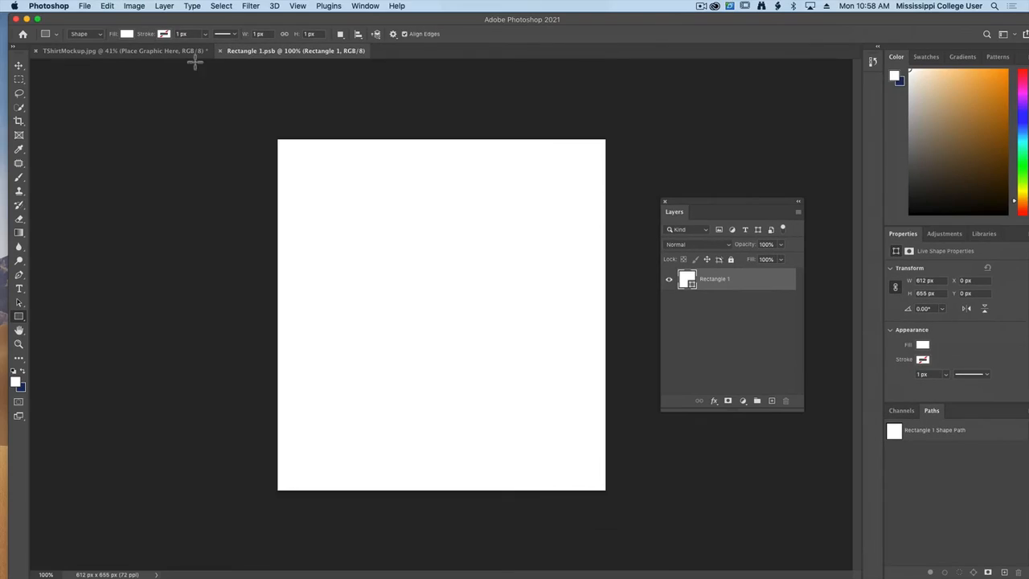
{"action": "left_click", "coordinate": [85, 5]}
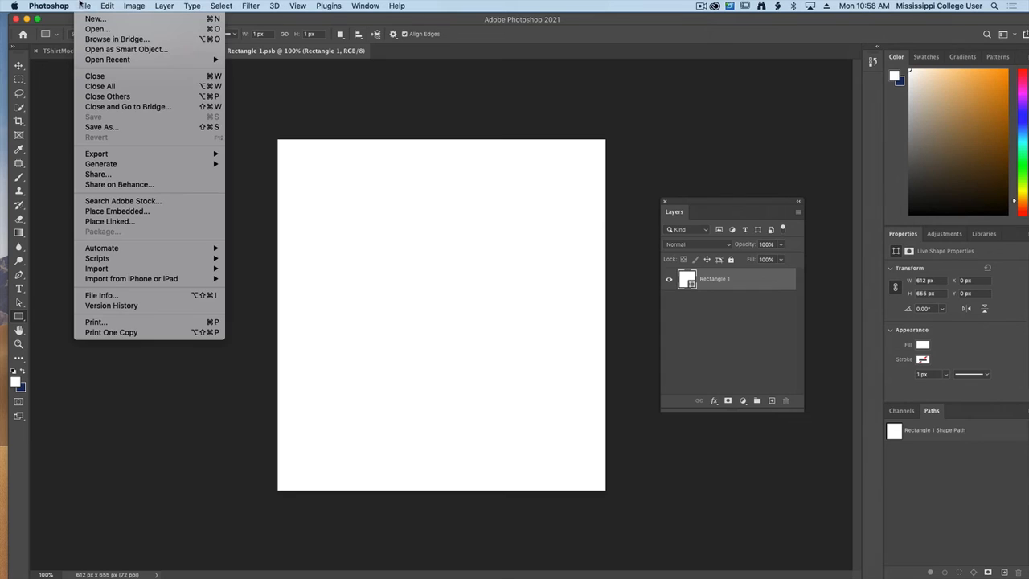
{"action": "left_click", "coordinate": [146, 213]}
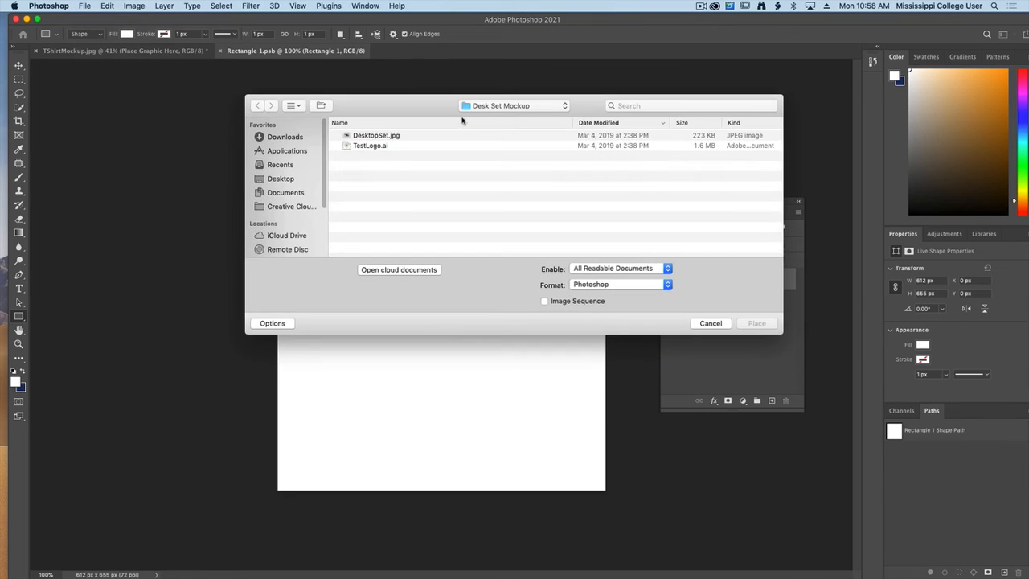
{"action": "double_click", "coordinate": [372, 146]}
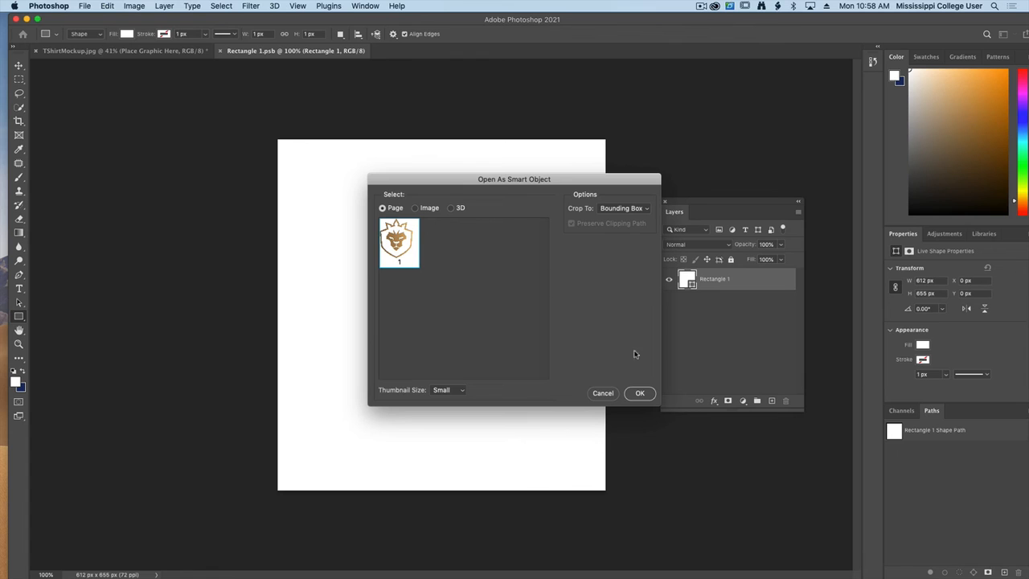
{"action": "left_click", "coordinate": [640, 394]}
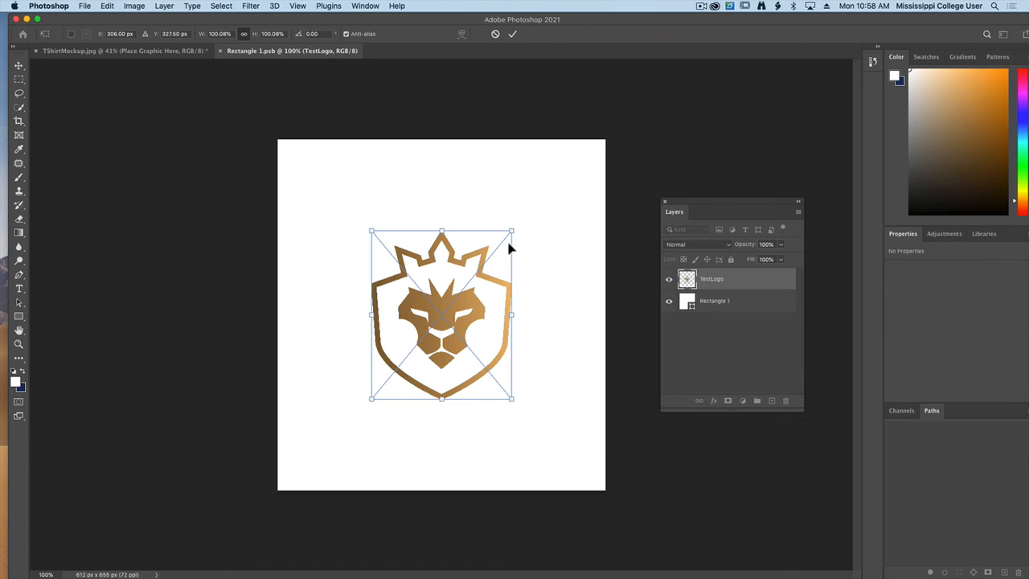
{"action": "left_click_drag", "start_coordinate": [518, 232], "coordinate": [552, 188]}
{"action": "key", "text": "Return"}
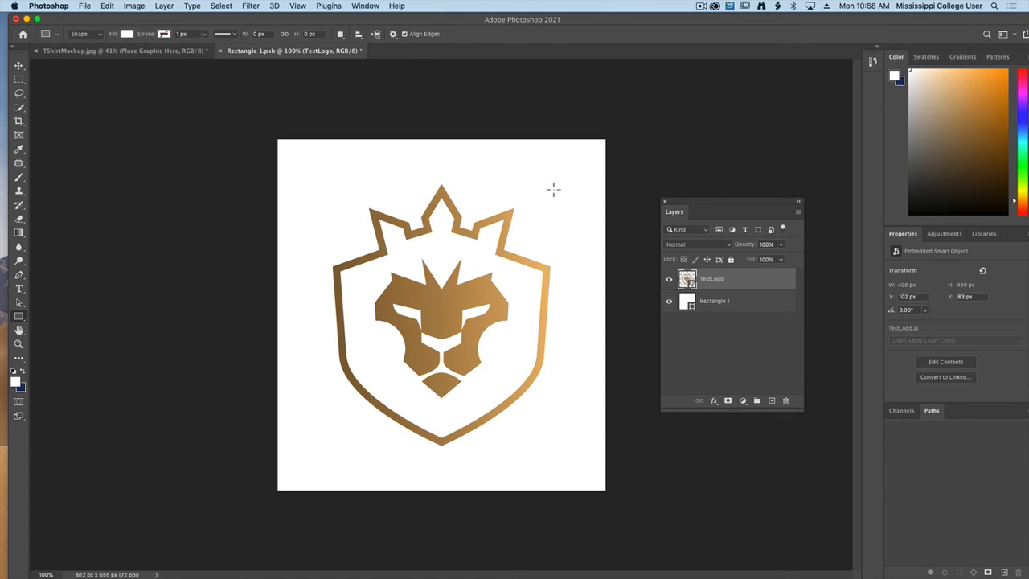
Step: Delete the white rectangle layer behind the logo, then save and close the smart object's contents
{"action": "left_click", "coordinate": [753, 303]}
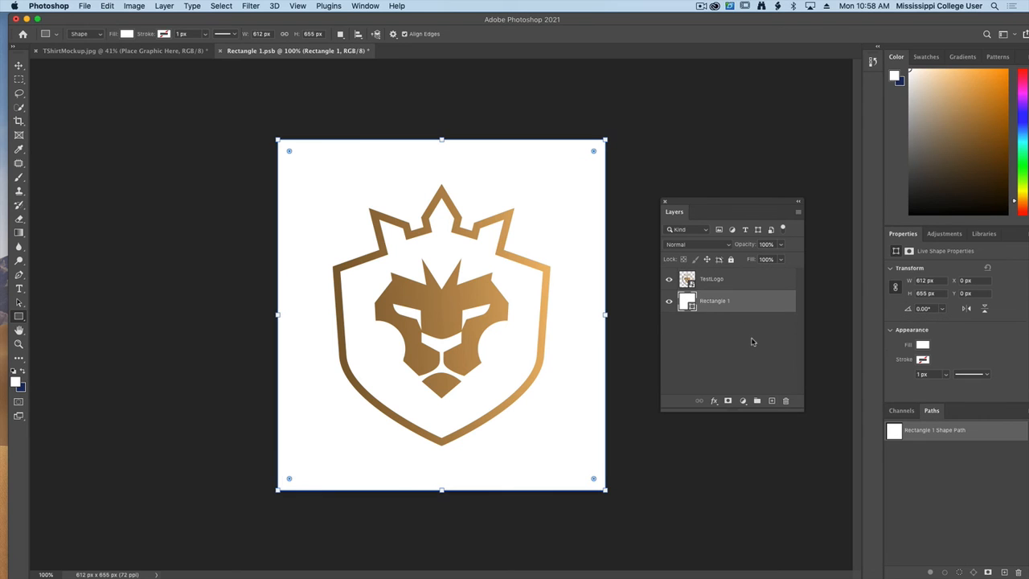
{"action": "left_click", "coordinate": [787, 401]}
{"action": "left_click", "coordinate": [595, 201]}
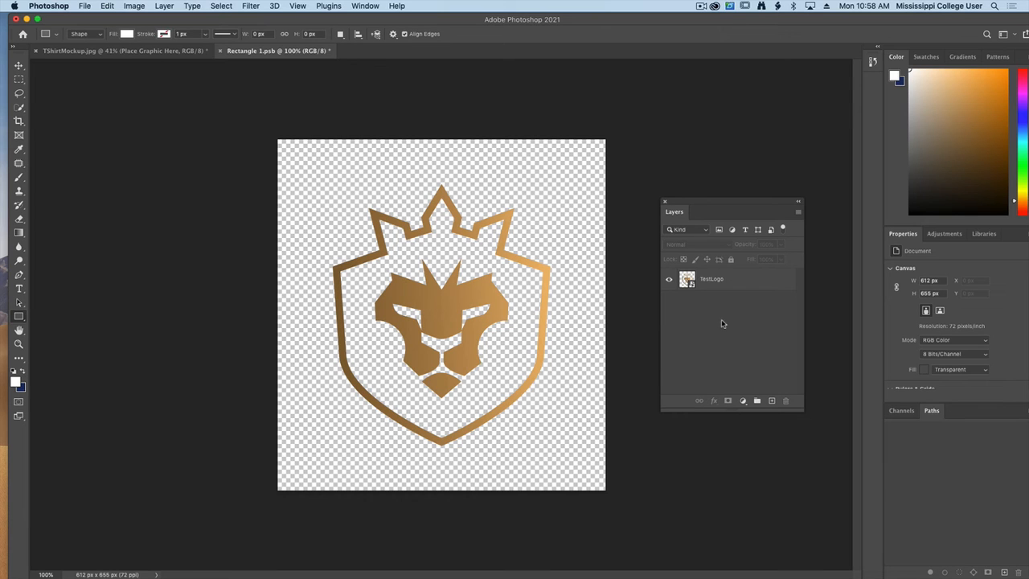
{"action": "key", "text": "ctrl+s"}
{"action": "key", "text": "ctrl+w"}
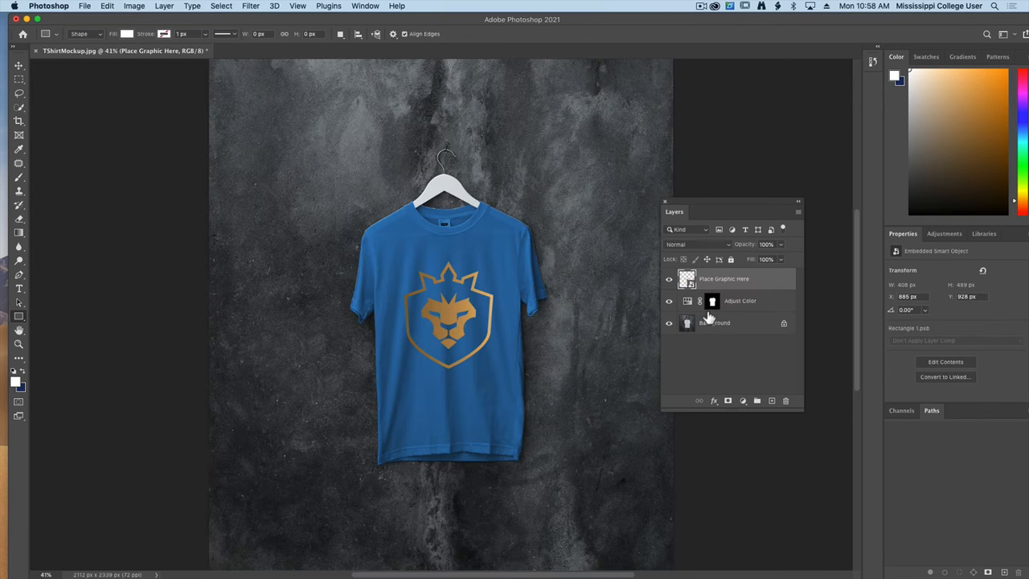
Step: Hide the TestLogo layer inside the Place Graphic Here smart object, then save and close its contents
{"action": "left_click", "coordinate": [22, 68]}
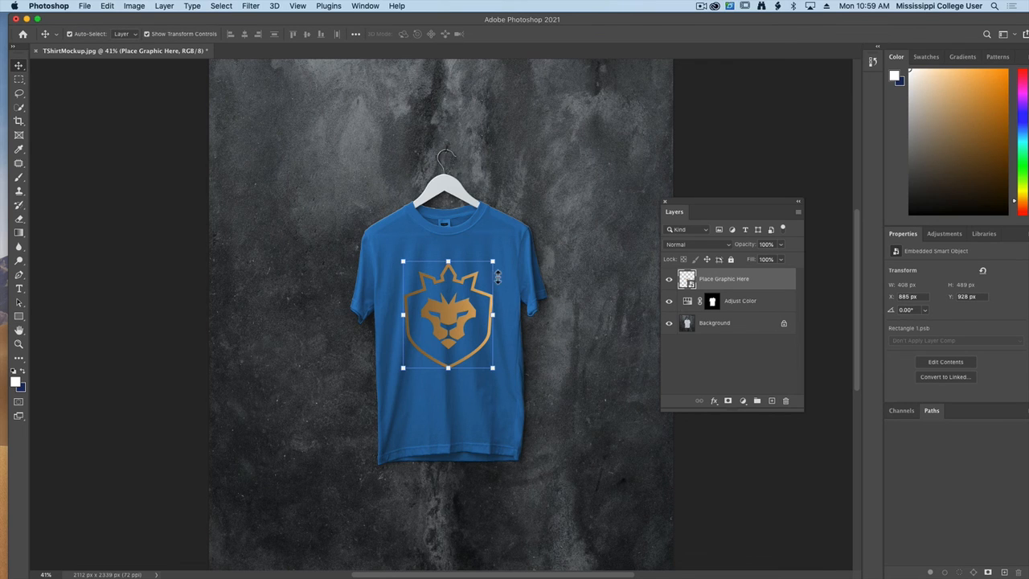
{"action": "double_click", "coordinate": [688, 281]}
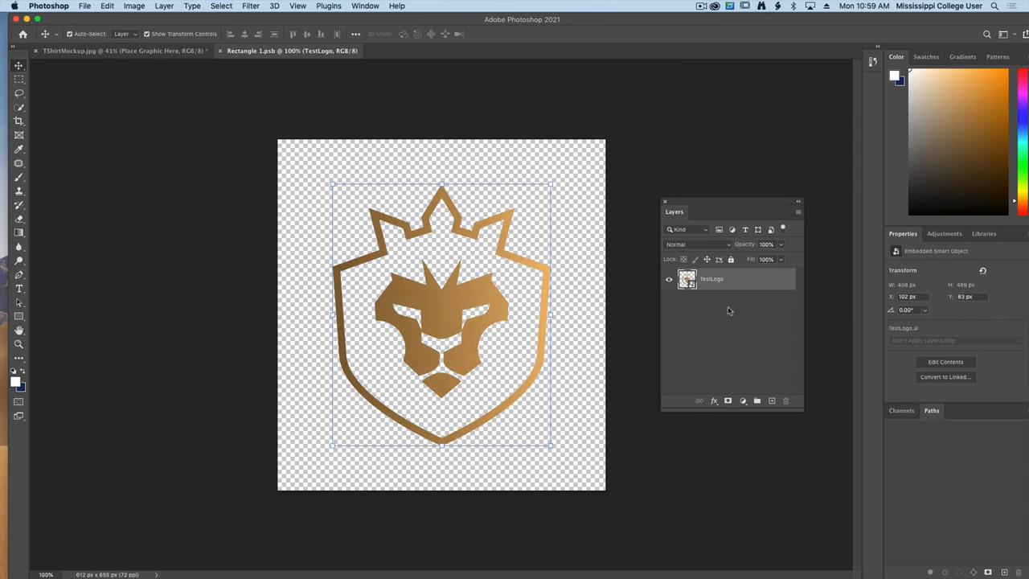
{"action": "left_click", "coordinate": [669, 279]}
{"action": "key", "text": "super+s"}
{"action": "key", "text": "super+w"}
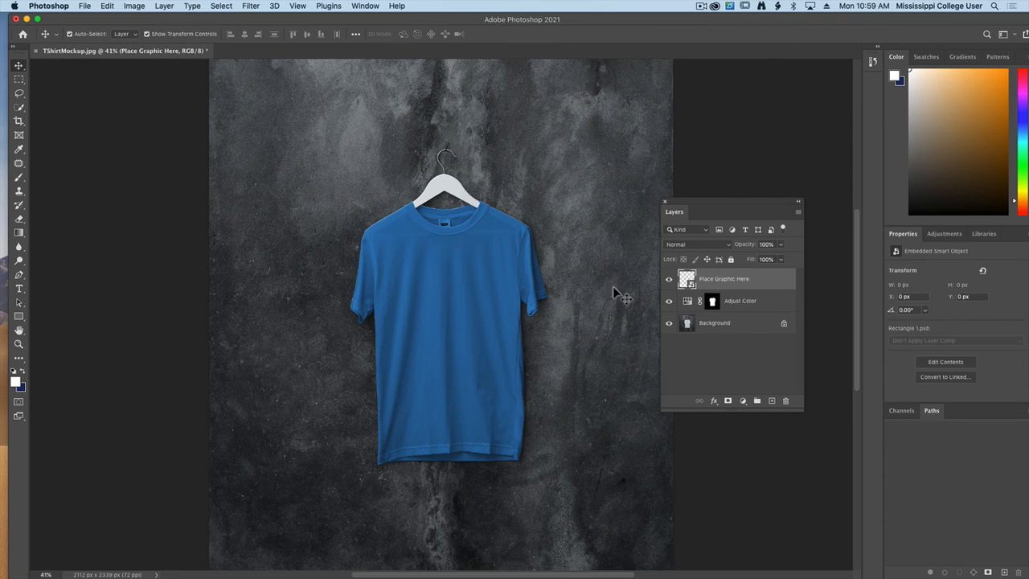
Step: Save the mockup in Photoshop format as TShirtMockup.psd in the TShirt folder, with layers and Maximize Compatibility on
{"action": "key", "text": "super+shift+s"}
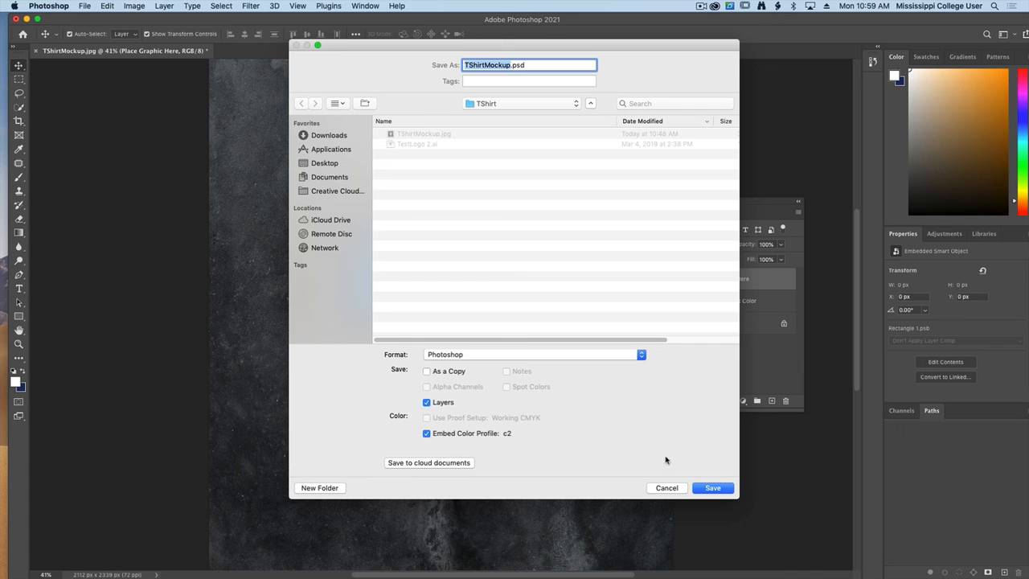
{"action": "left_click", "coordinate": [717, 489]}
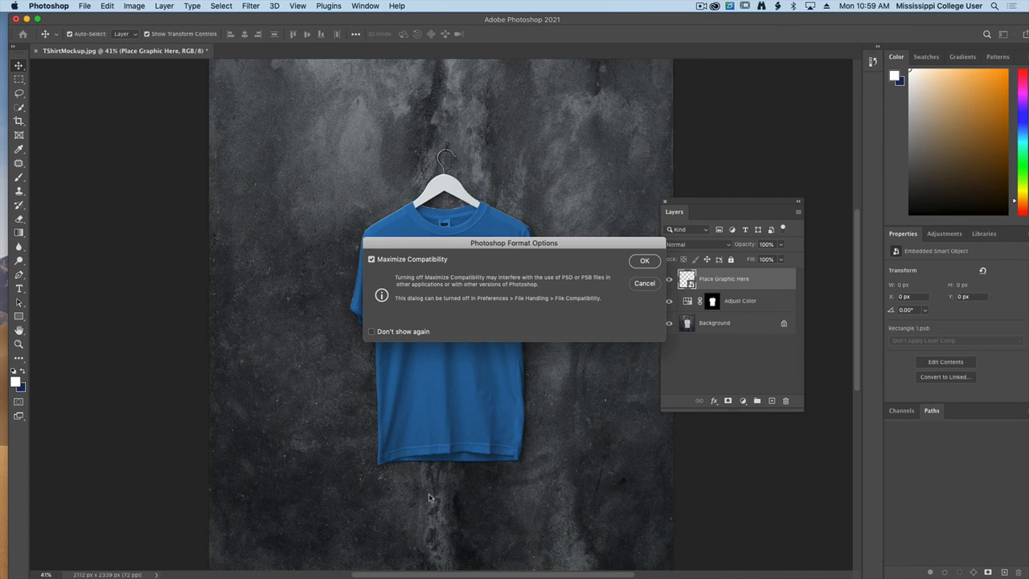
{"action": "left_click", "coordinate": [644, 262]}
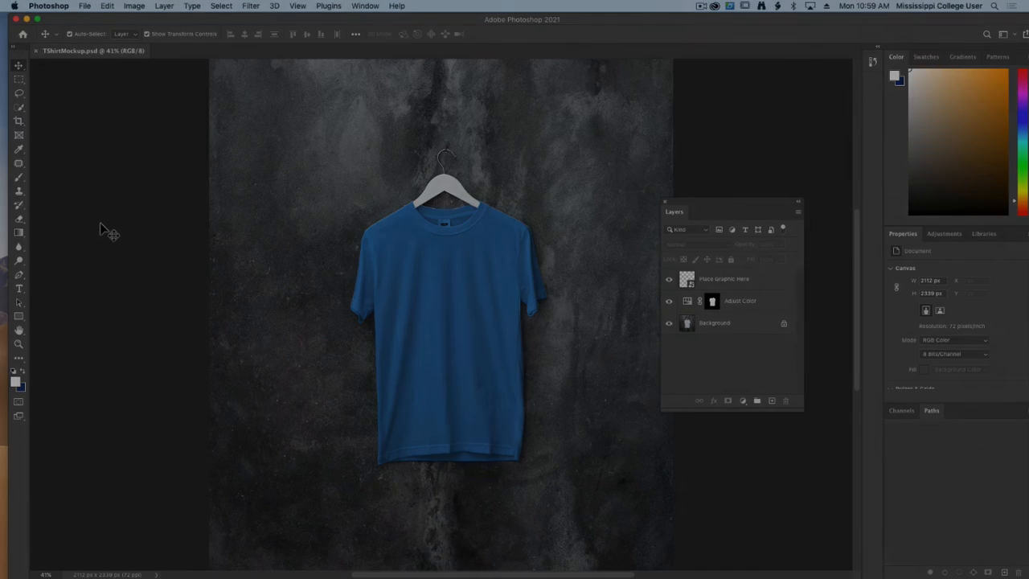